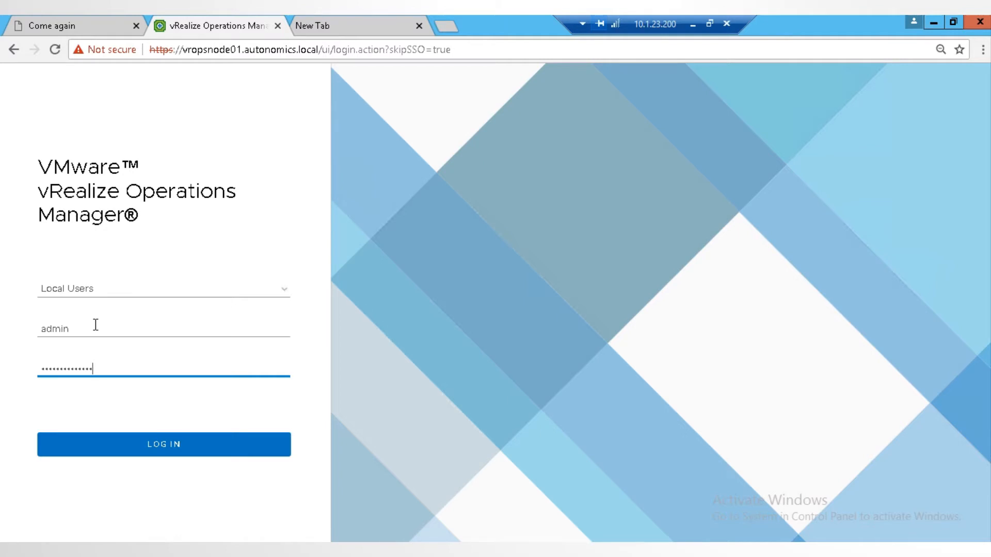
Step: Log in, open the administration Solutions page, and enlarge the solutions list to review the solutions and the vCenter Adapter entry
key(Return)
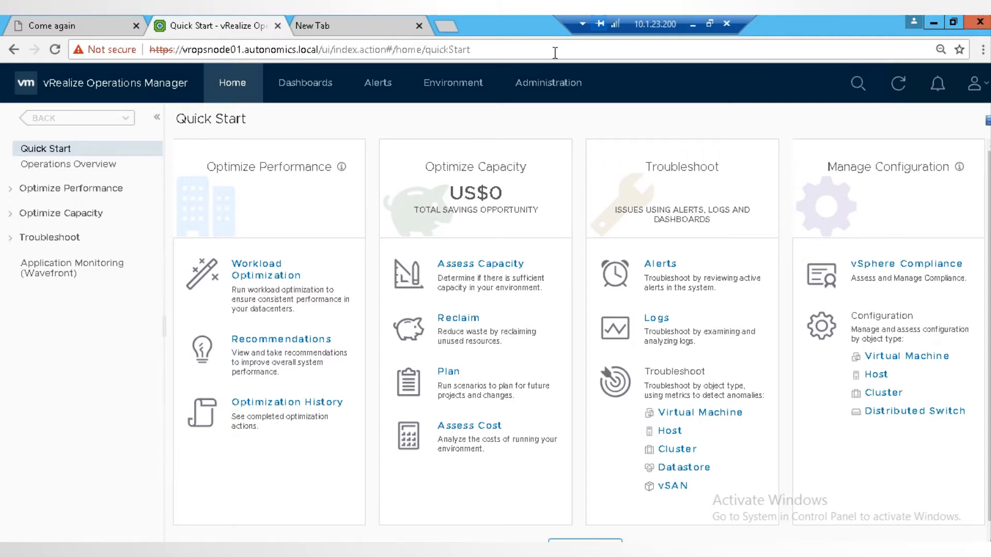
click(556, 88)
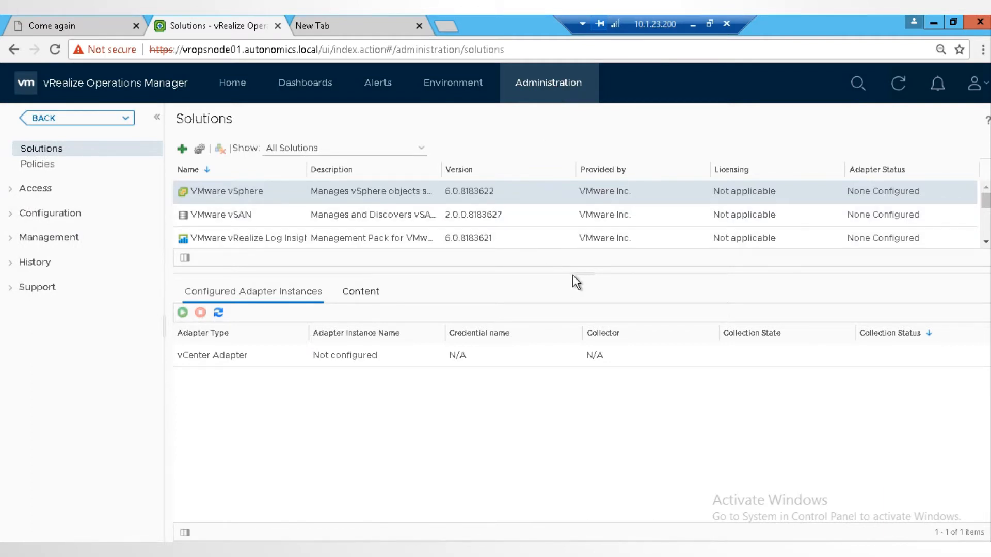
drag(582, 273, 593, 389)
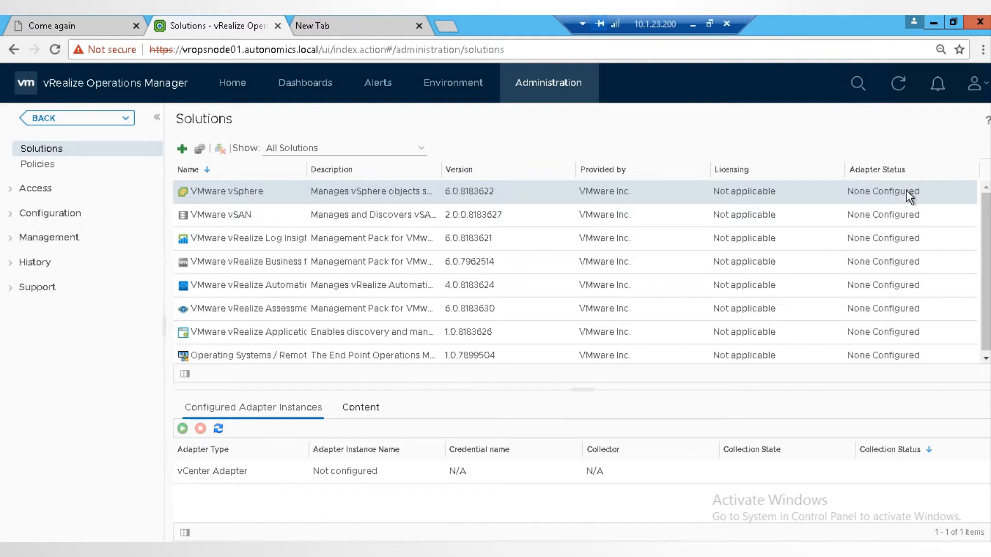
drag(986, 244, 989, 330)
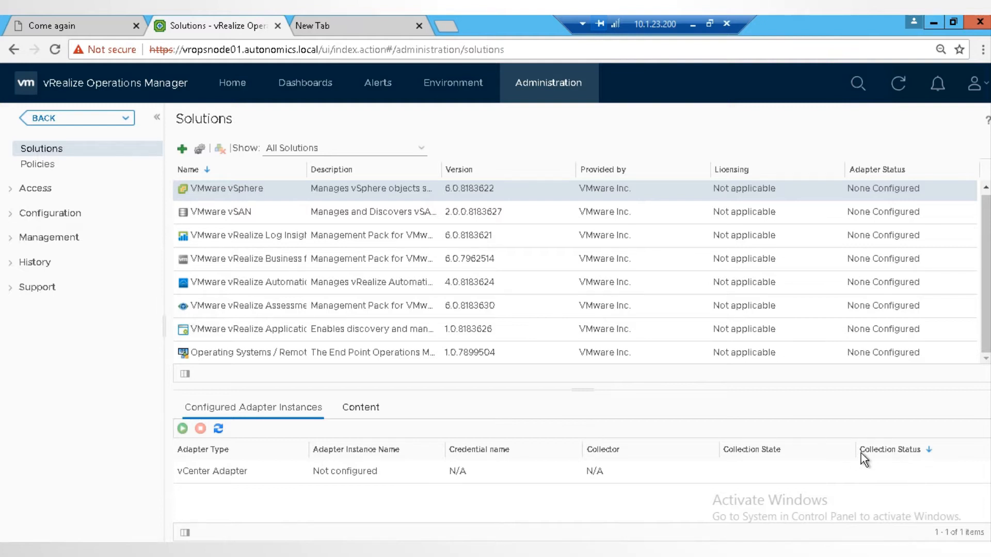
click(778, 466)
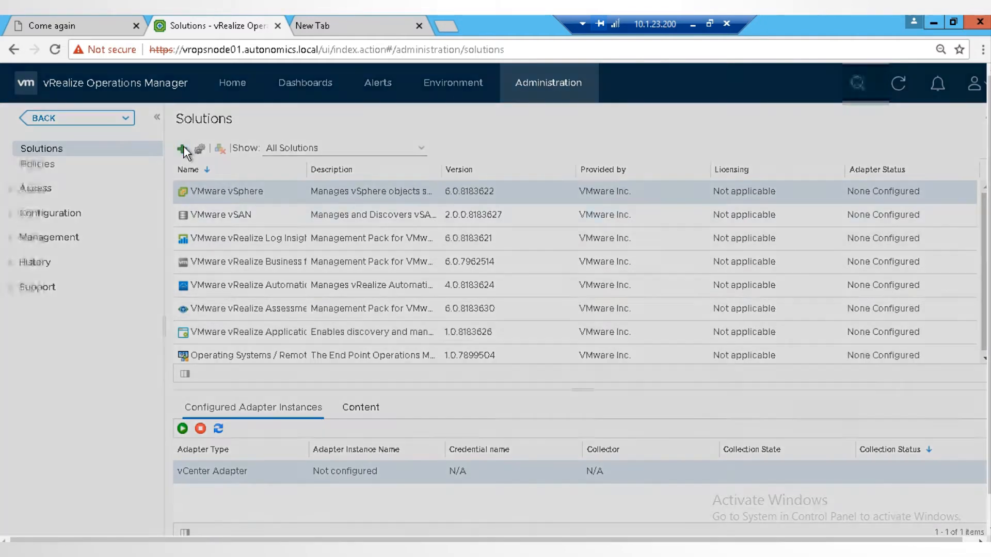
click(183, 150)
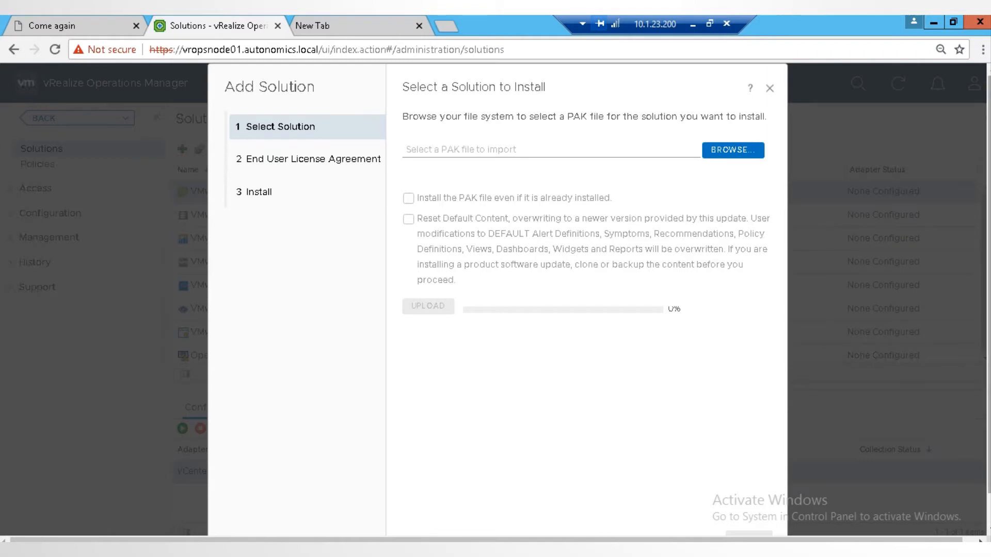
scroll(949, 333, down, 1)
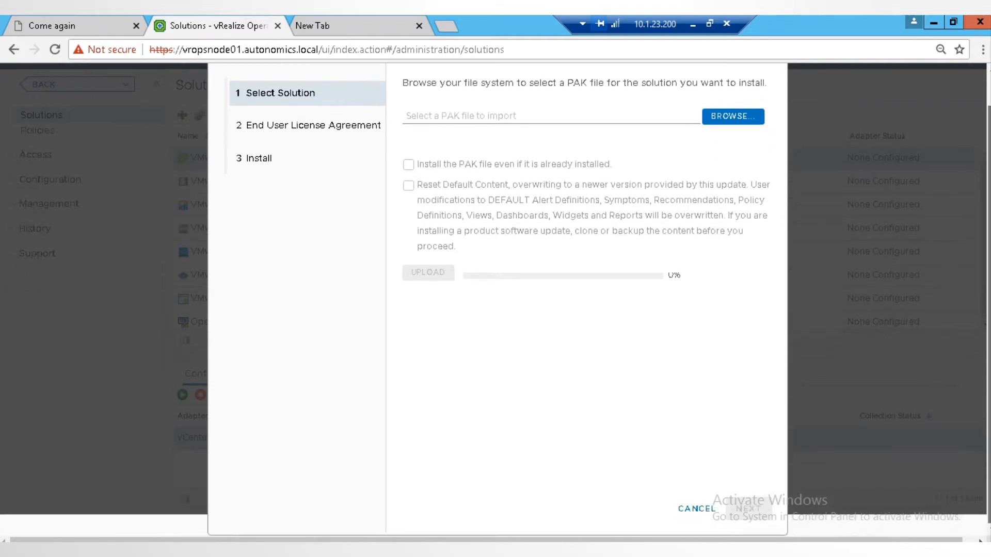
click(698, 509)
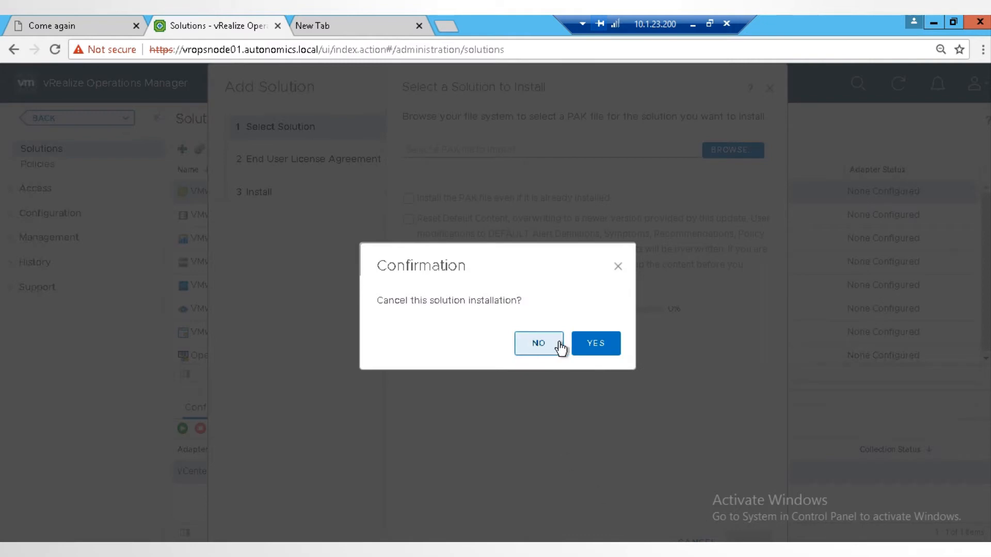
click(584, 342)
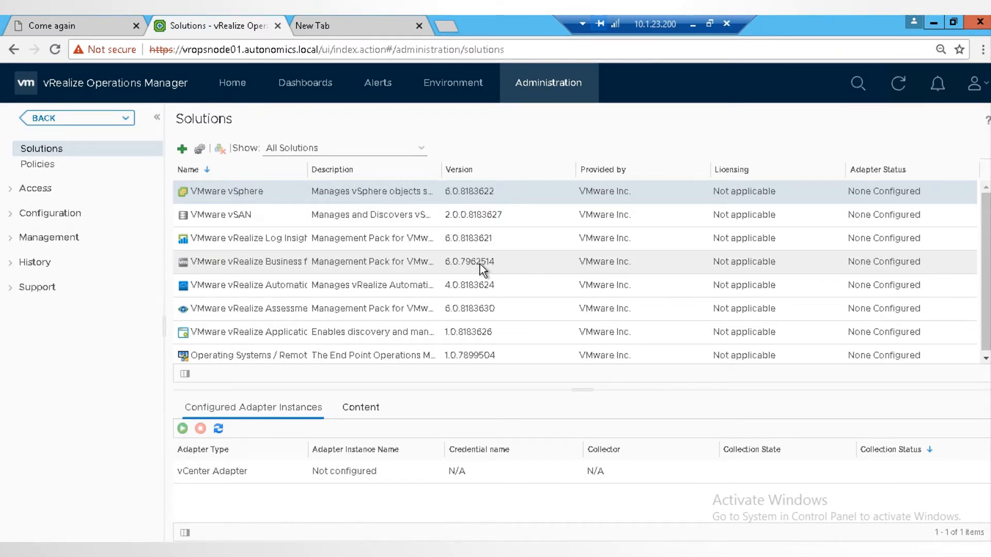
Step: Configure the VMware vSphere solution with an adapter instance named "vCenter Delhi" and the description "vCenter"
click(200, 149)
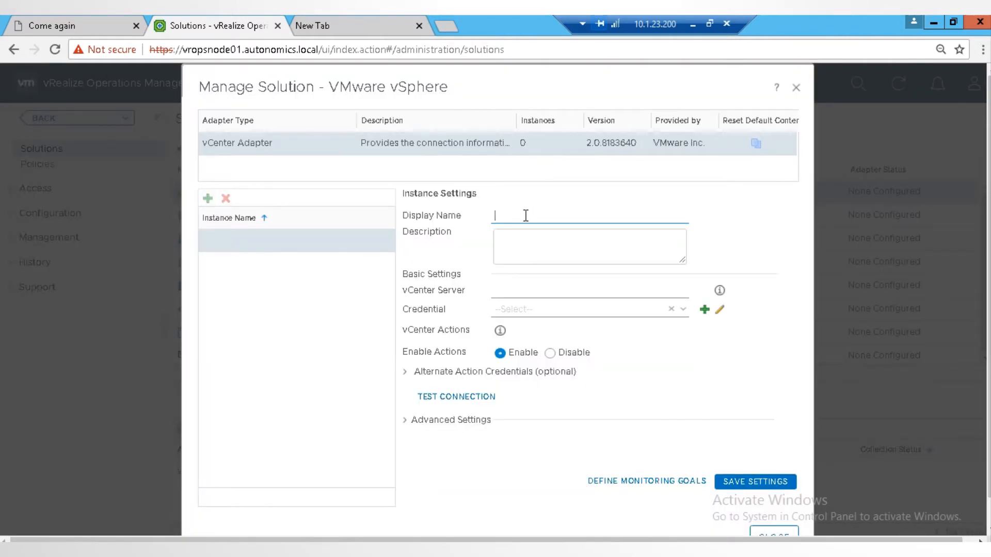
text(vCenter Delhi)
click(538, 248)
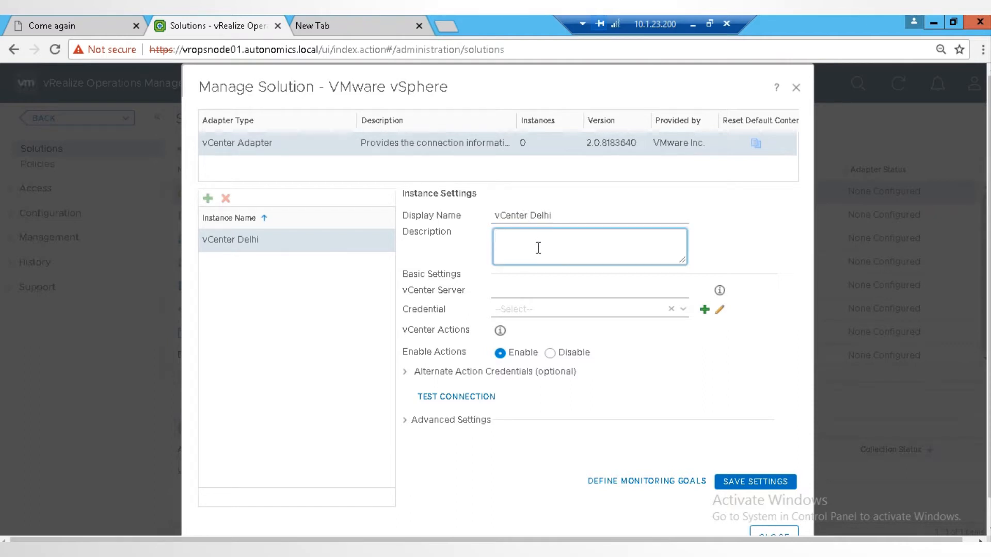
text(vCenter)
Step: Set the instance's vCenter Server to sdivc01.autonomics.local
click(555, 291)
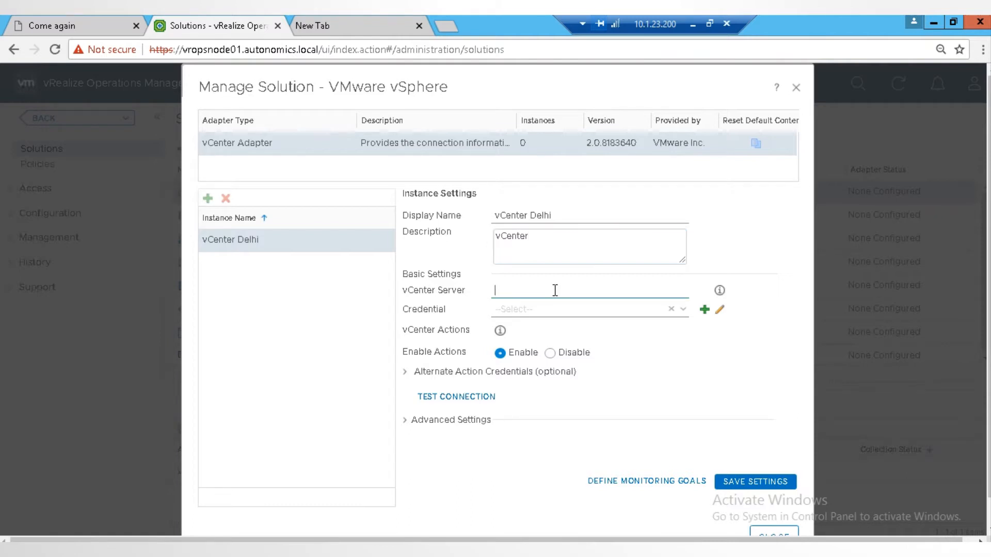
text(sdivc01.autonomics.)
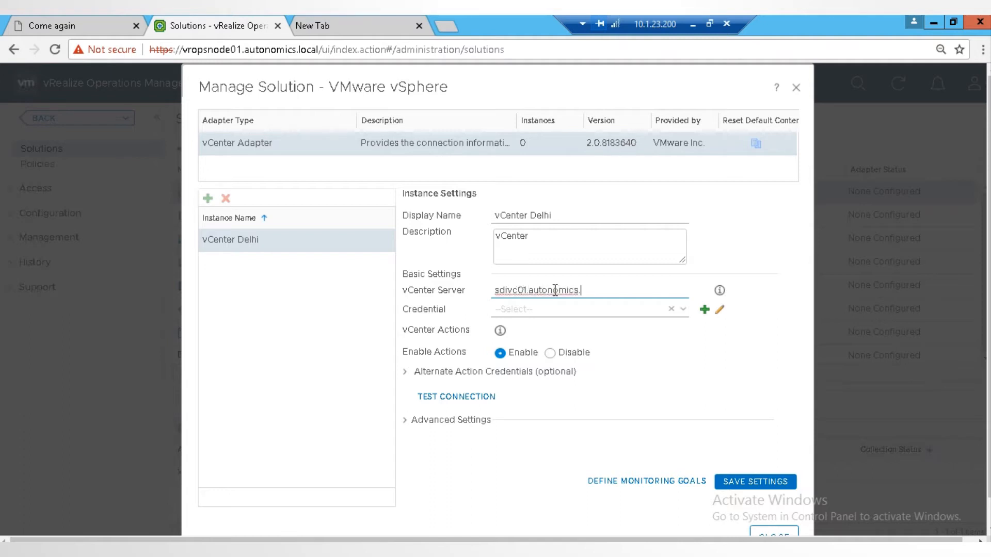
text(local)
Step: Assign the existing vCenter credential to the adapter instance instead of creating a new one
click(704, 311)
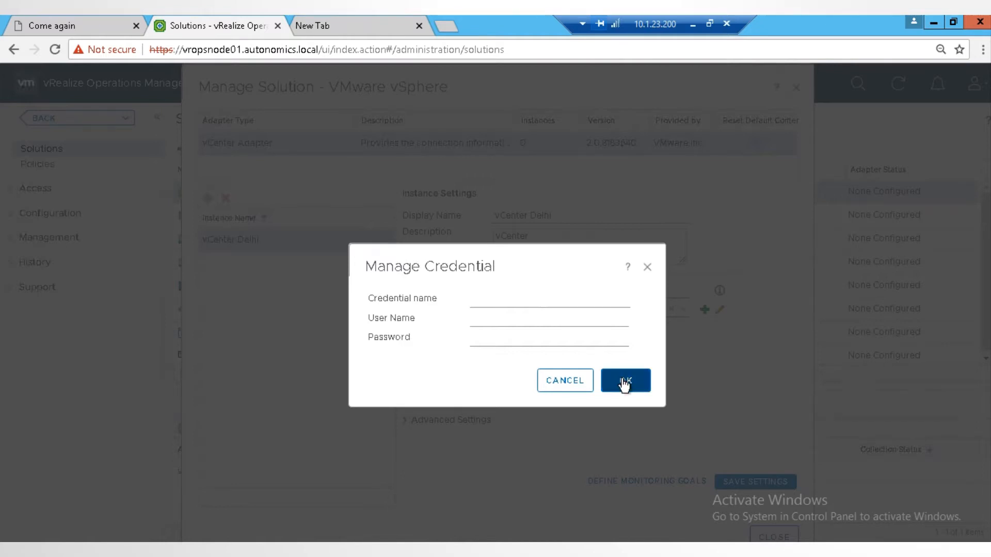
click(564, 384)
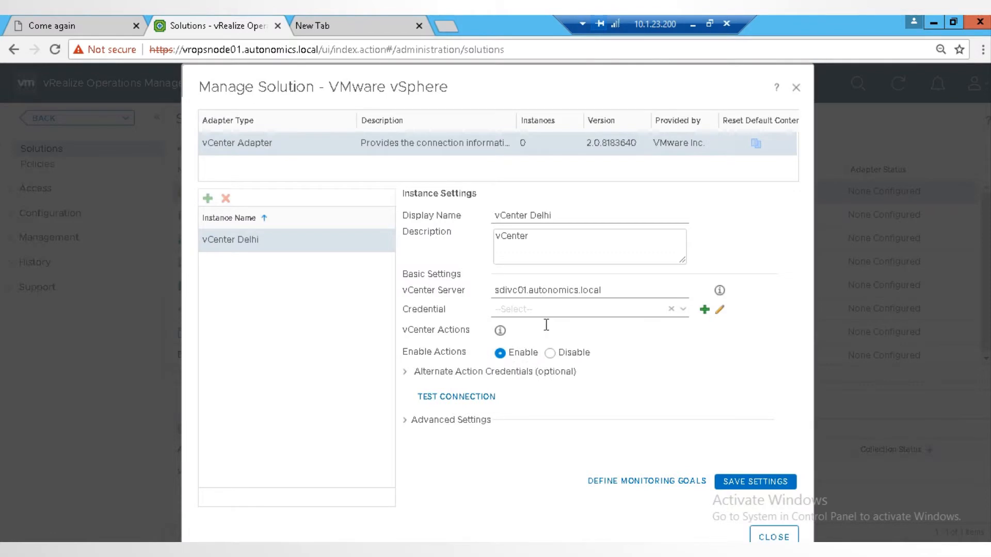
click(682, 310)
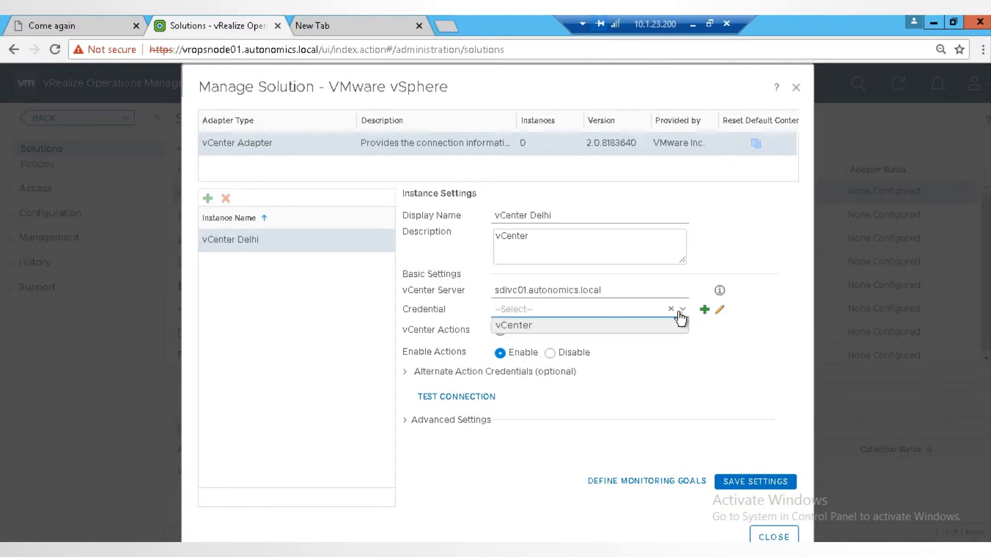
click(636, 328)
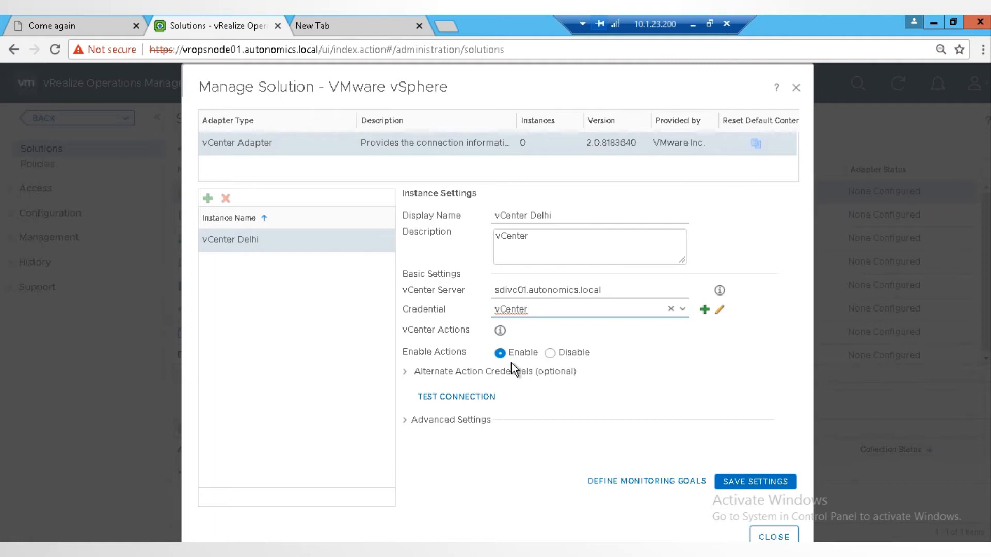
click(747, 225)
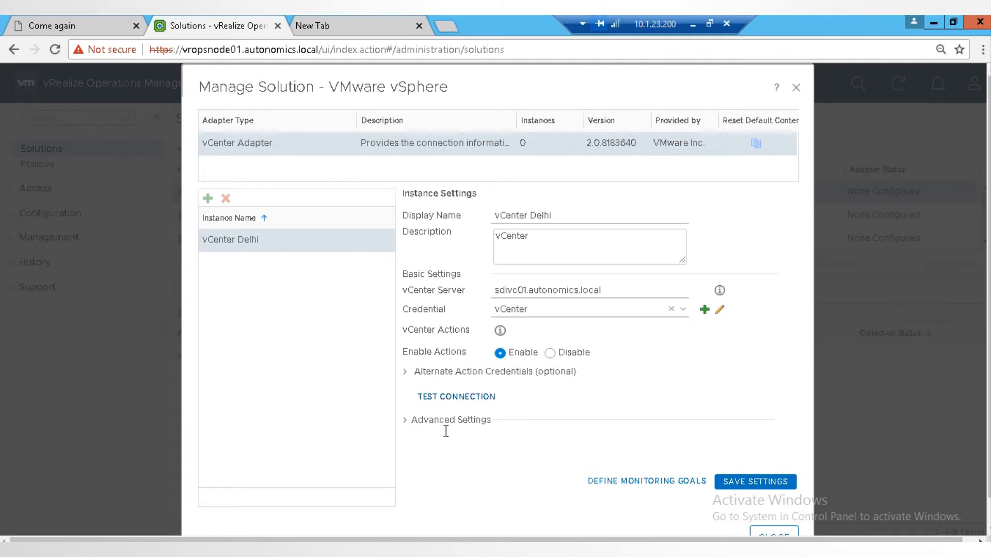
Step: Review the adapter instance's advanced settings, including the available collector groups
click(405, 421)
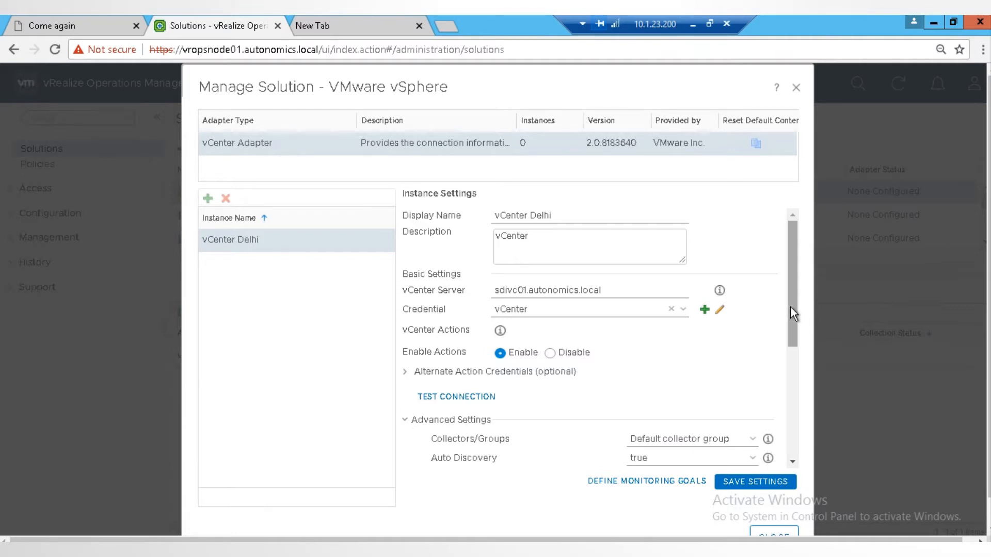
drag(790, 307, 793, 382)
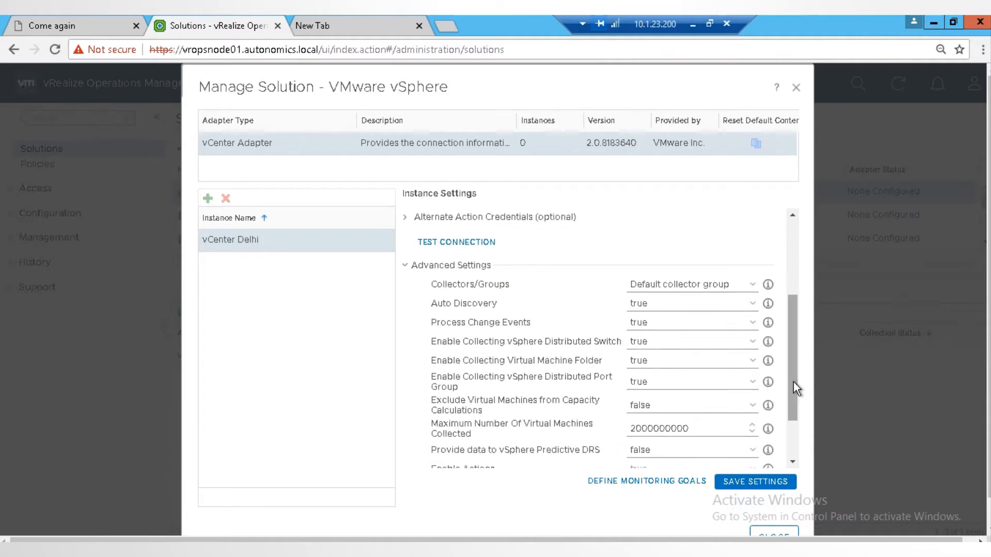
click(752, 288)
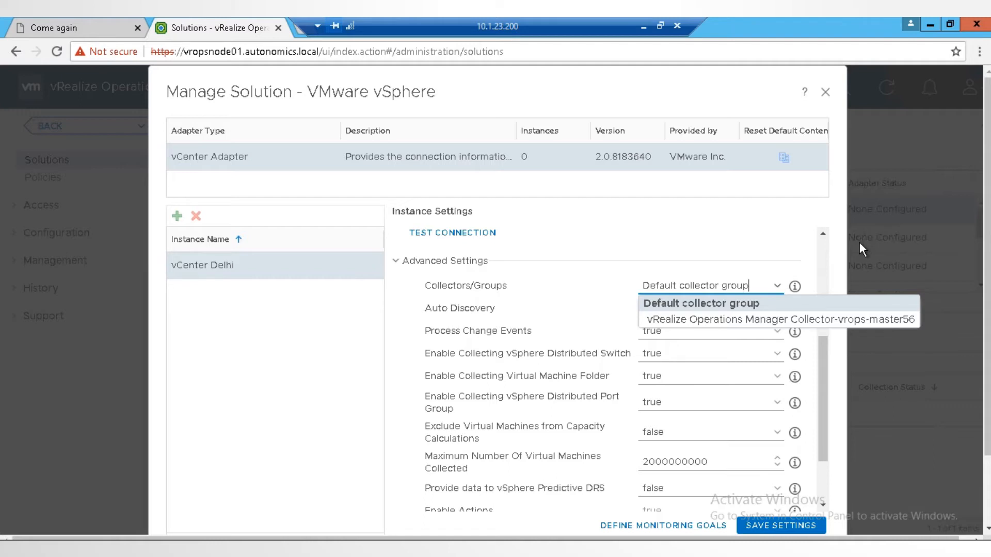
click(561, 315)
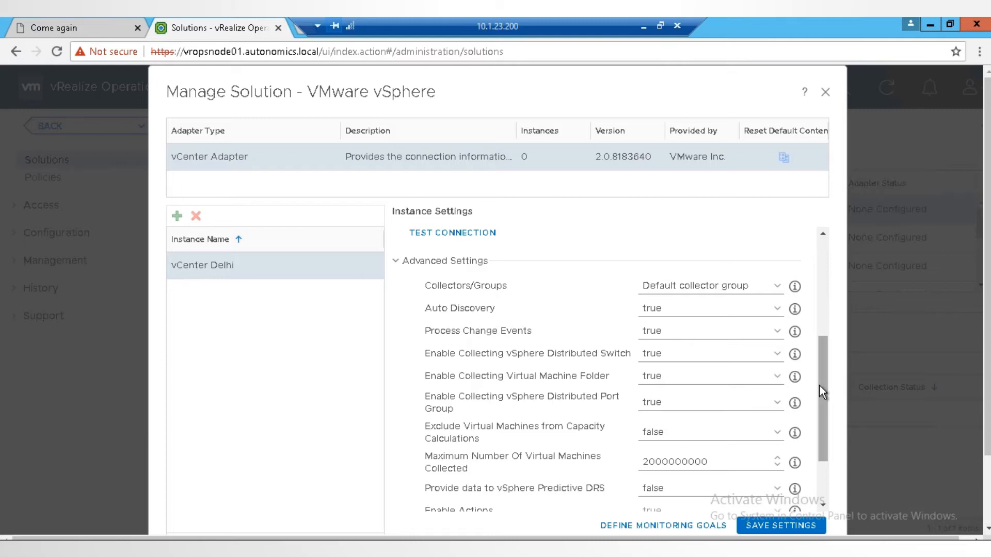
drag(819, 385, 819, 312)
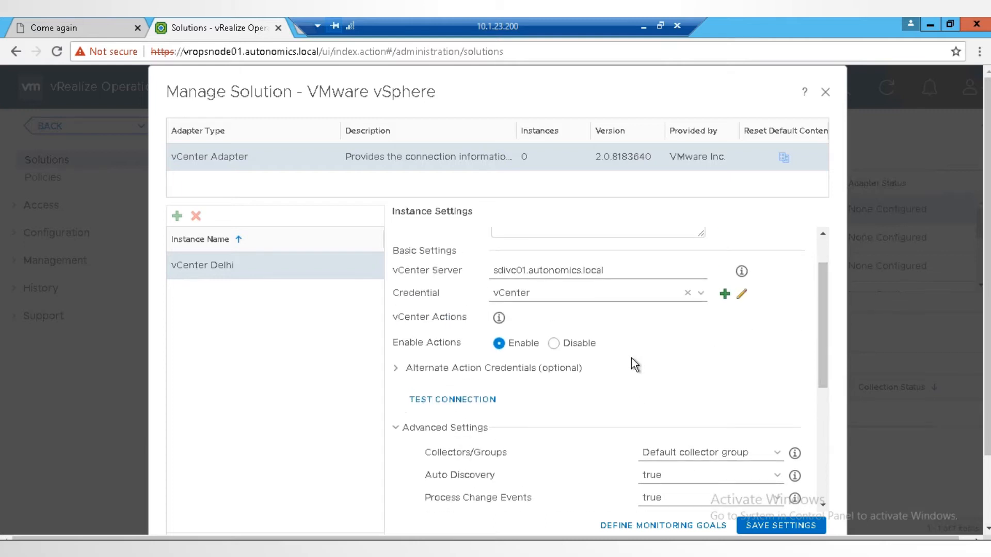
Step: Test the connection to the vCenter Server, accept its certificate, and save the adapter instance settings
click(455, 401)
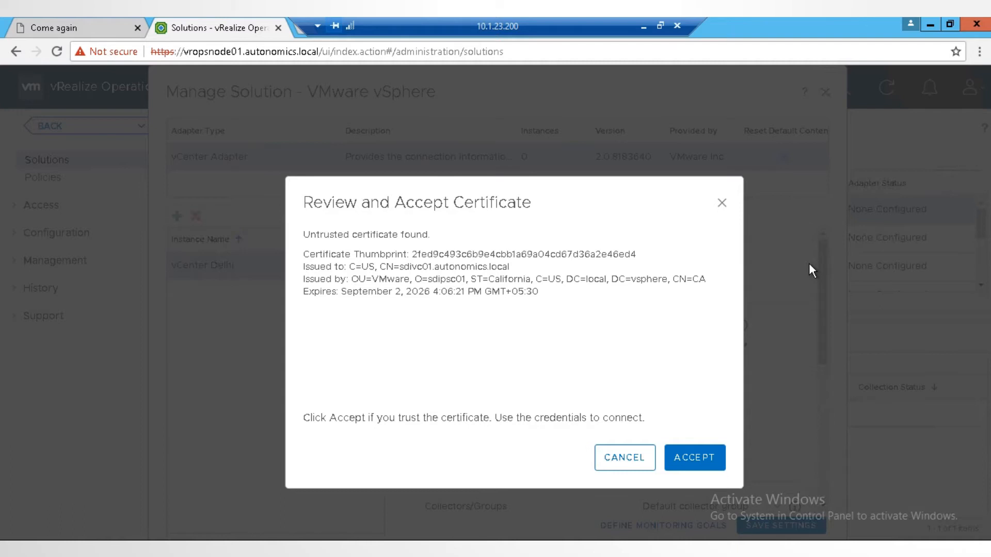
click(673, 456)
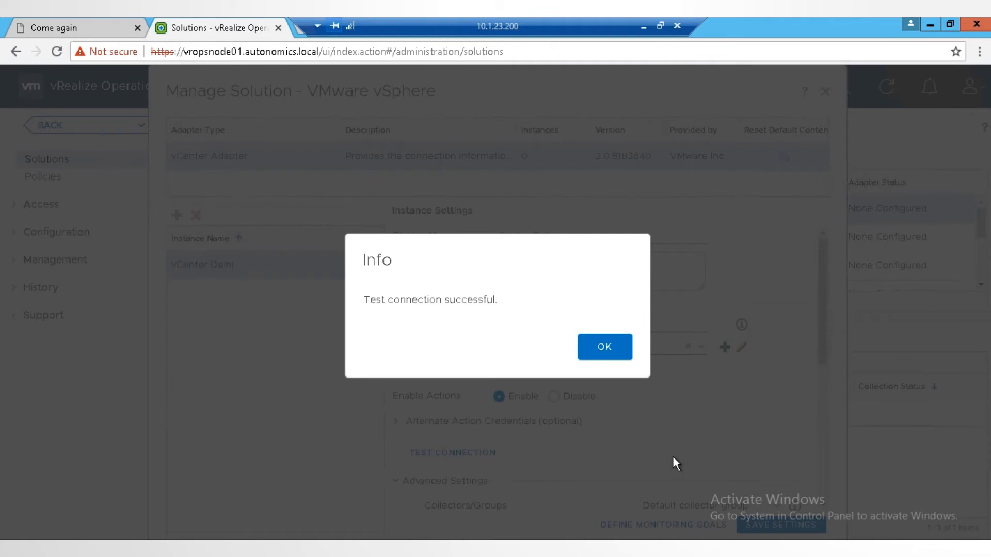
click(604, 346)
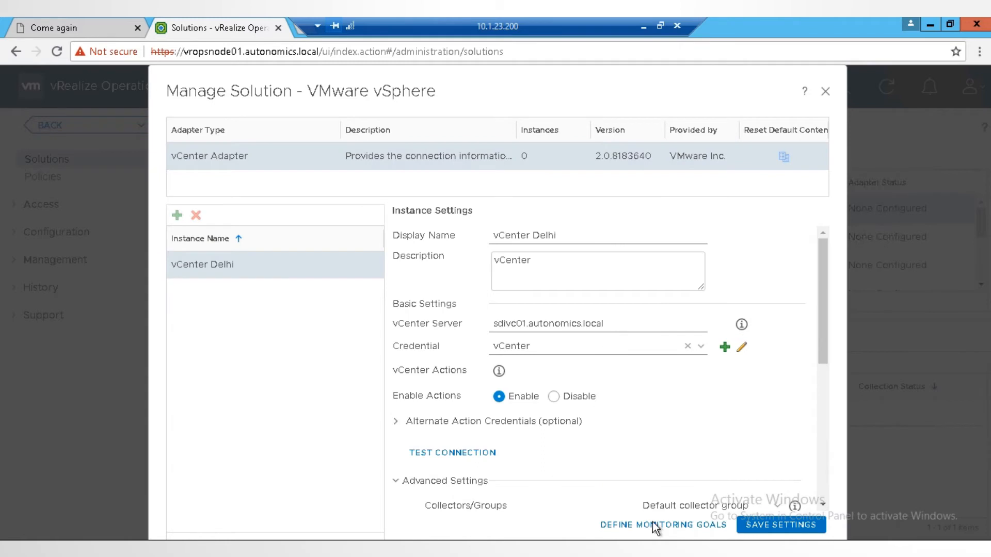
click(763, 525)
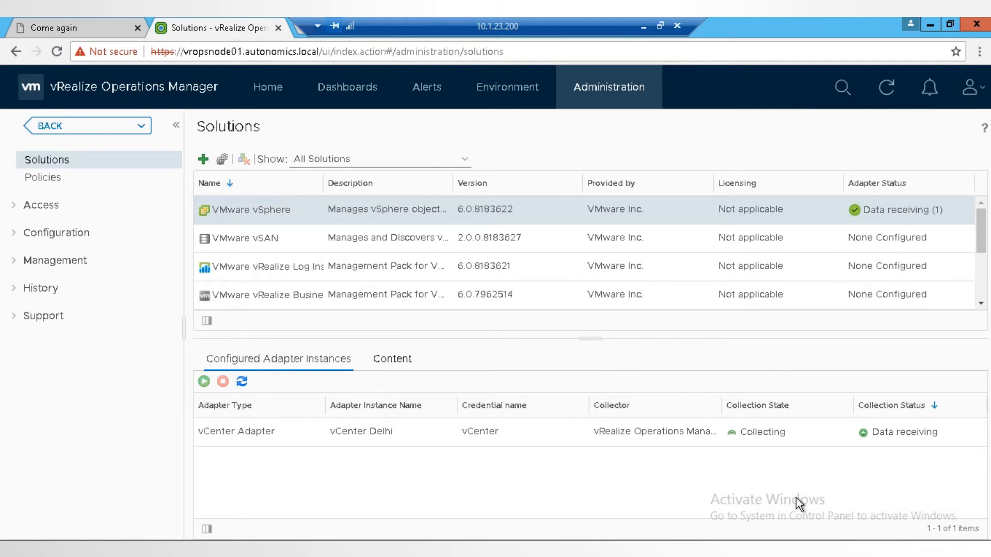
Step: Browse all objects in the environment inventory down to the host systems under the vCenter Adapter
click(525, 88)
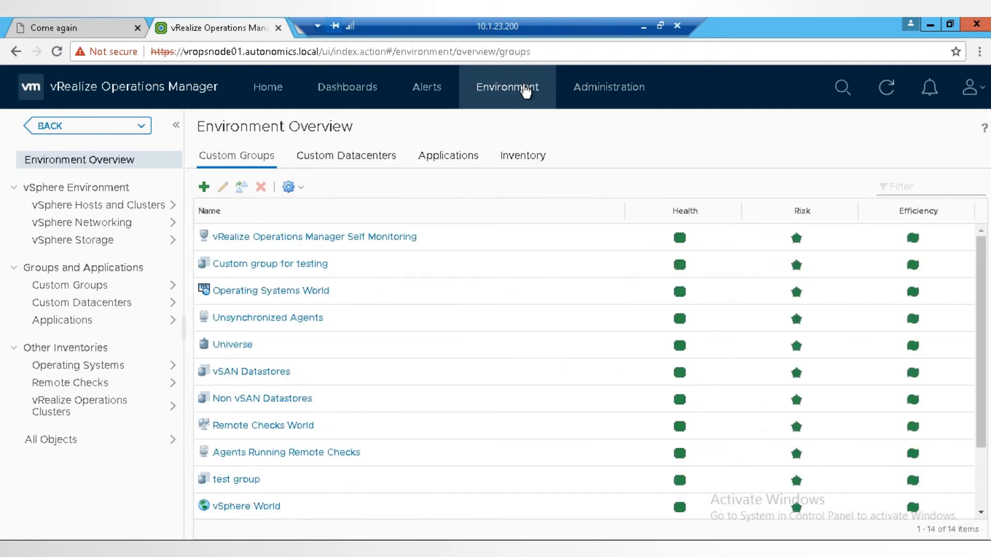
click(47, 445)
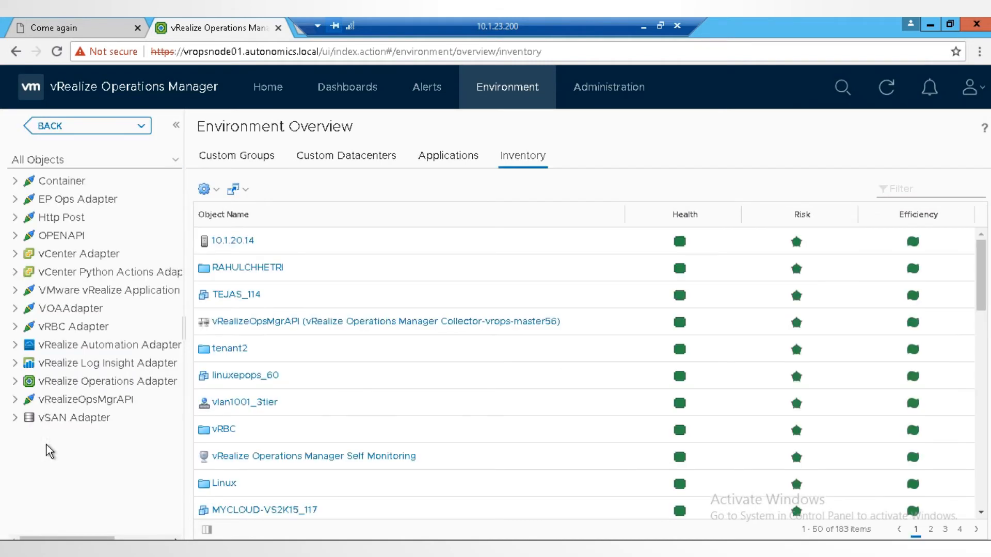
click(19, 255)
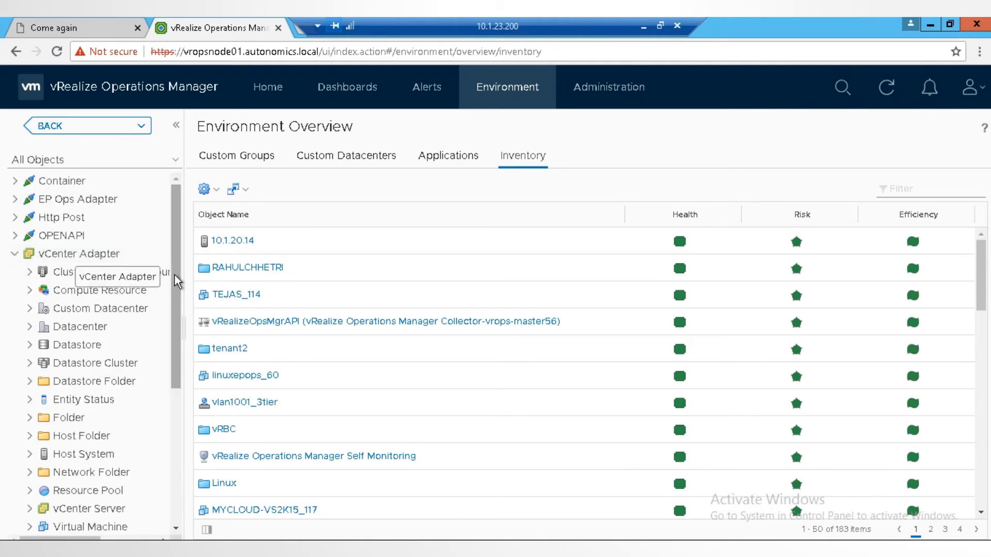
drag(174, 292, 174, 333)
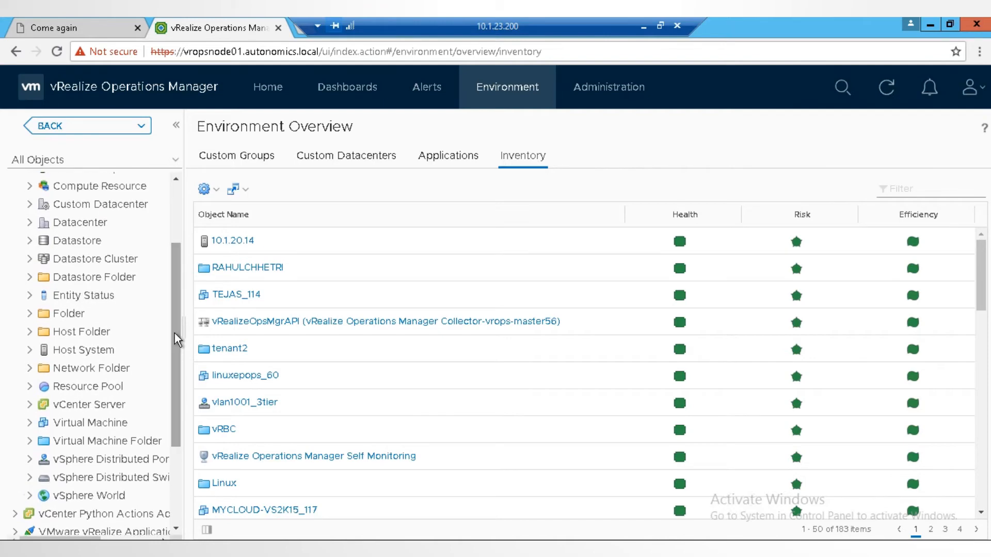
click(30, 351)
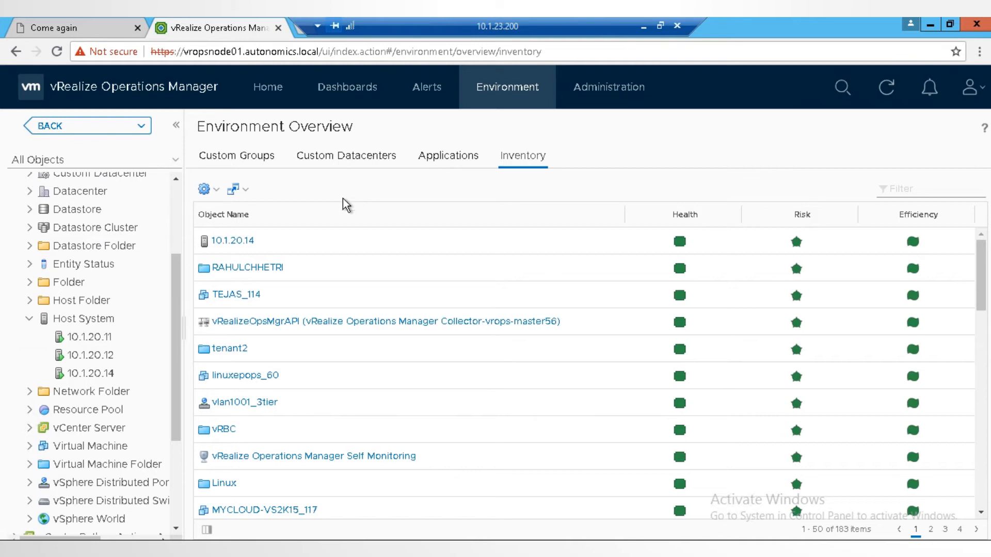
Step: Examine the summary, alerts and all metrics of host 10.1.20.11
click(95, 338)
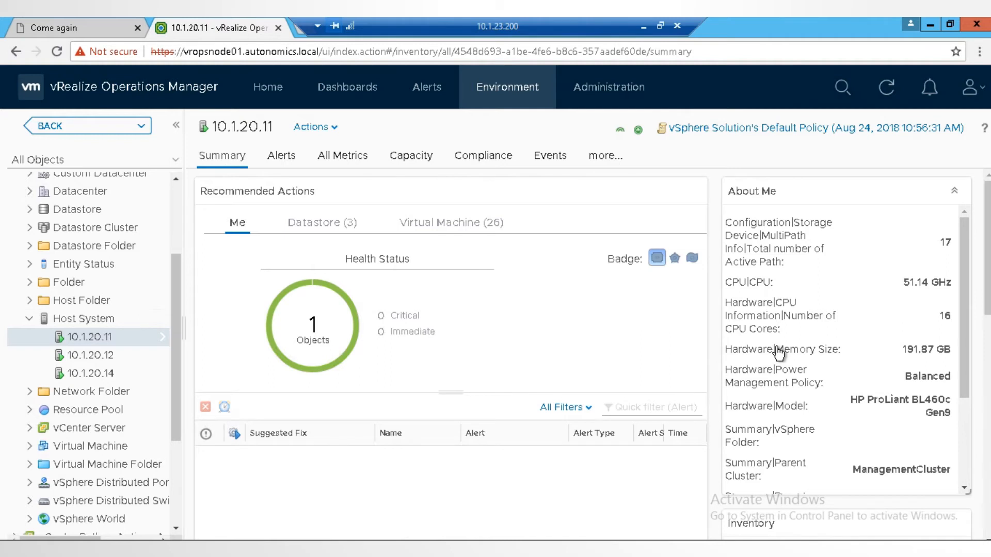
click(288, 164)
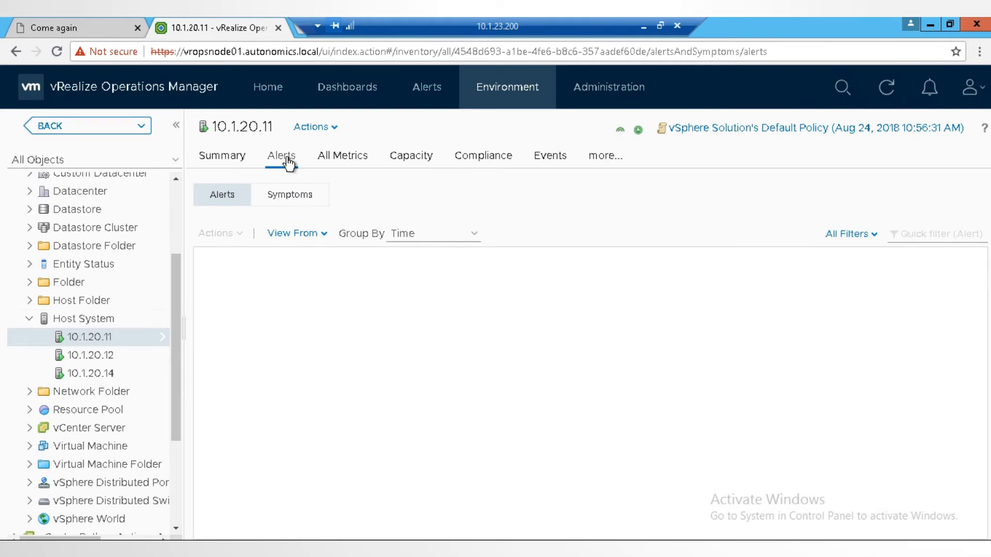
click(358, 163)
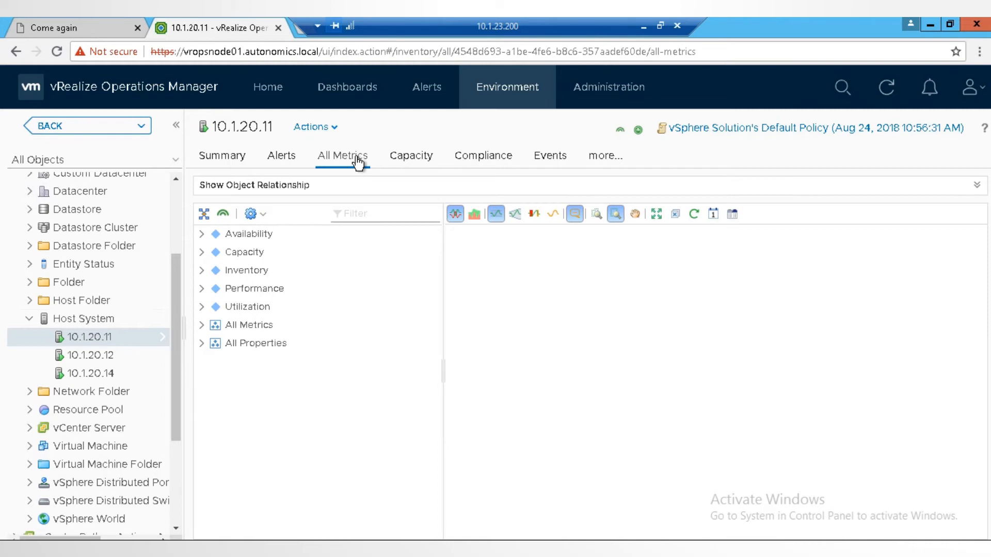
Step: Chart the CPU Usage (%) metric of host 10.1.20.11 and inspect its graph
click(201, 326)
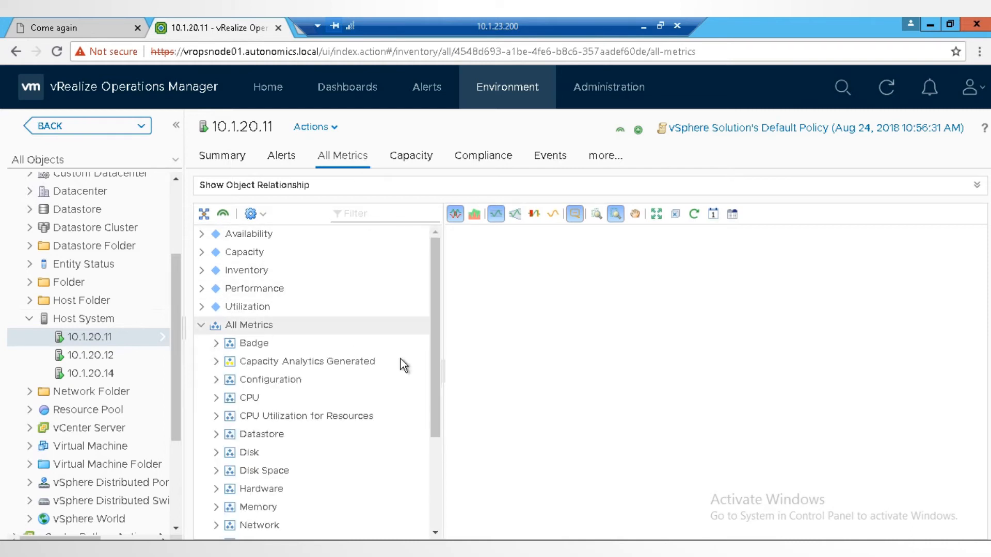
drag(437, 400, 436, 524)
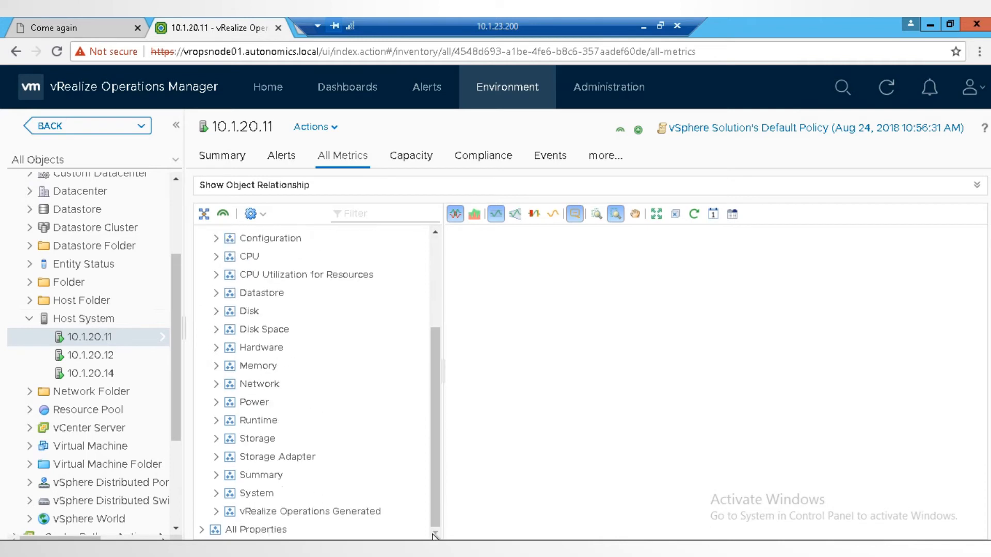
click(216, 259)
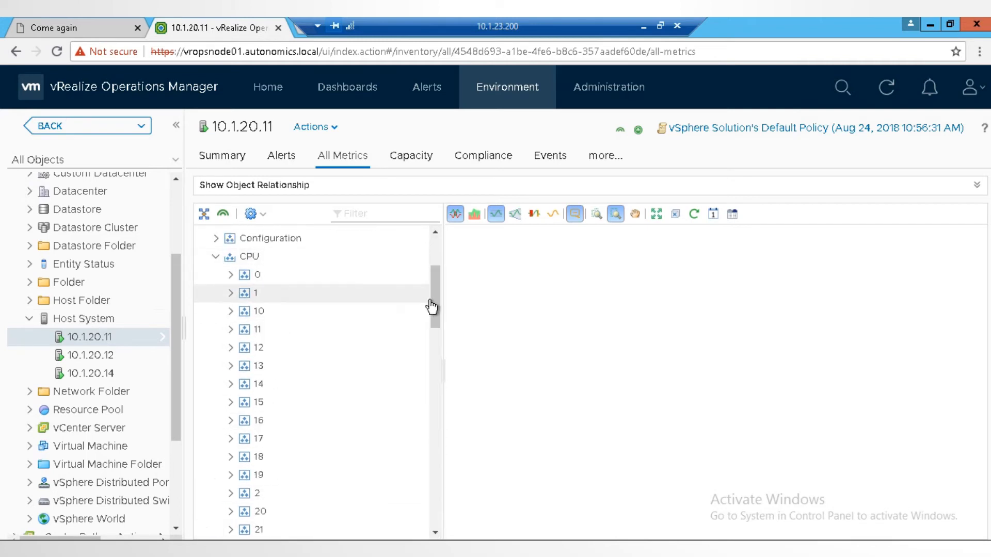
drag(436, 305, 432, 462)
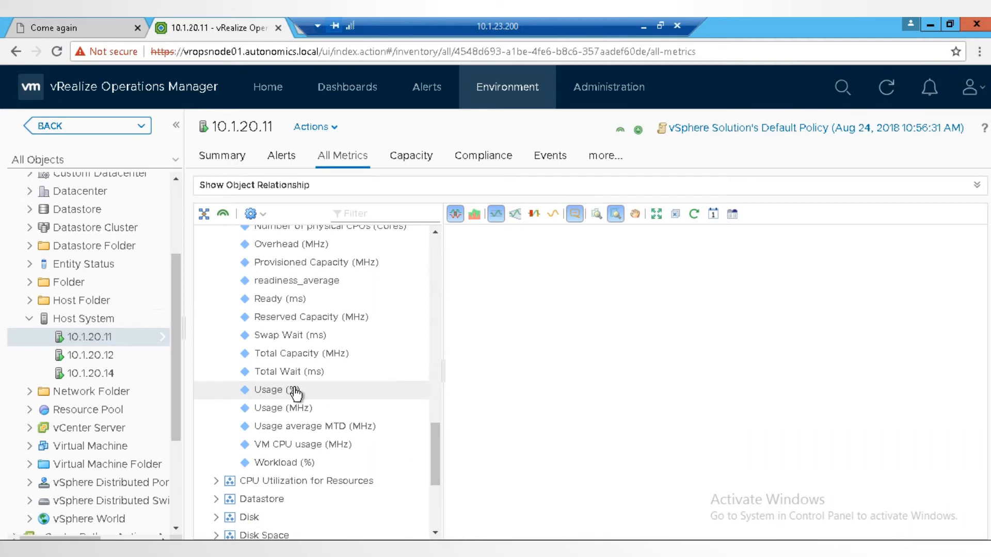
mouse_move(295, 394)
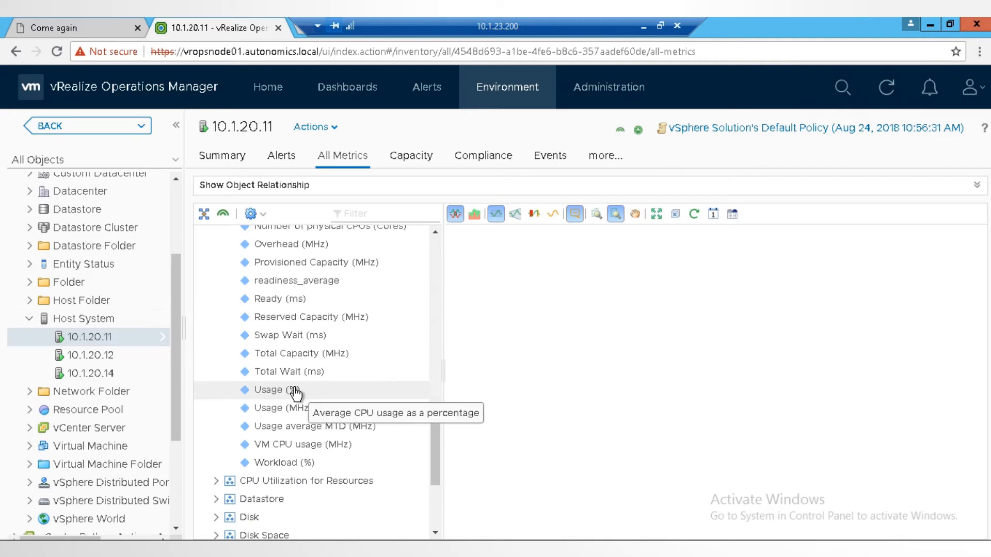
double_click(295, 394)
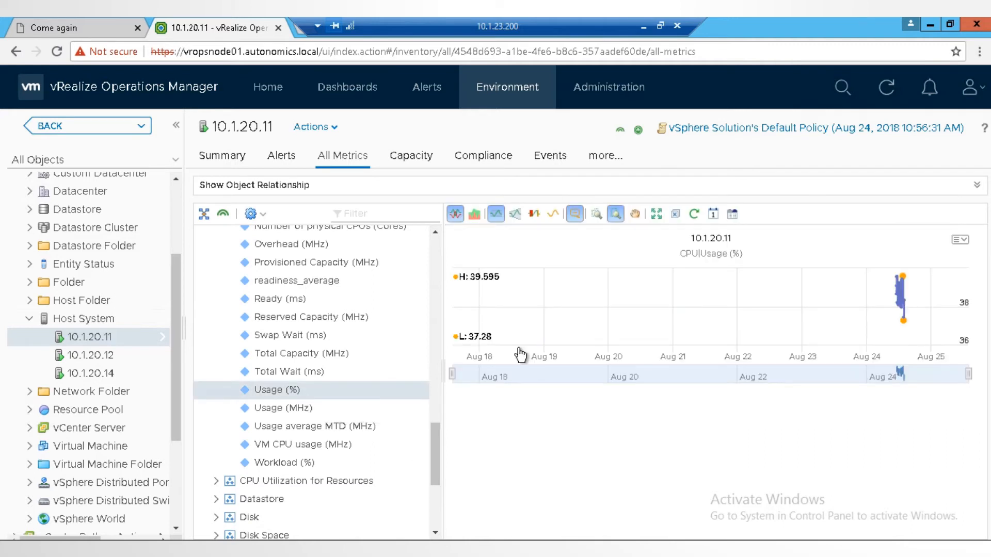
mouse_move(845, 338)
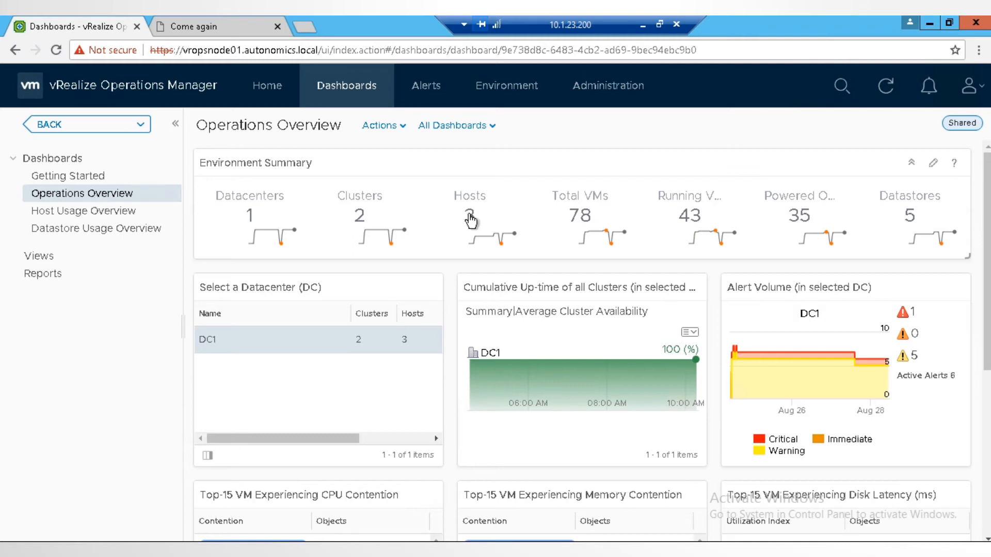
Step: Examine the Operations Overview dashboard, including the environment summary, alert volume and top-15 VM contention widgets
mouse_move(929, 237)
mouse_move(291, 239)
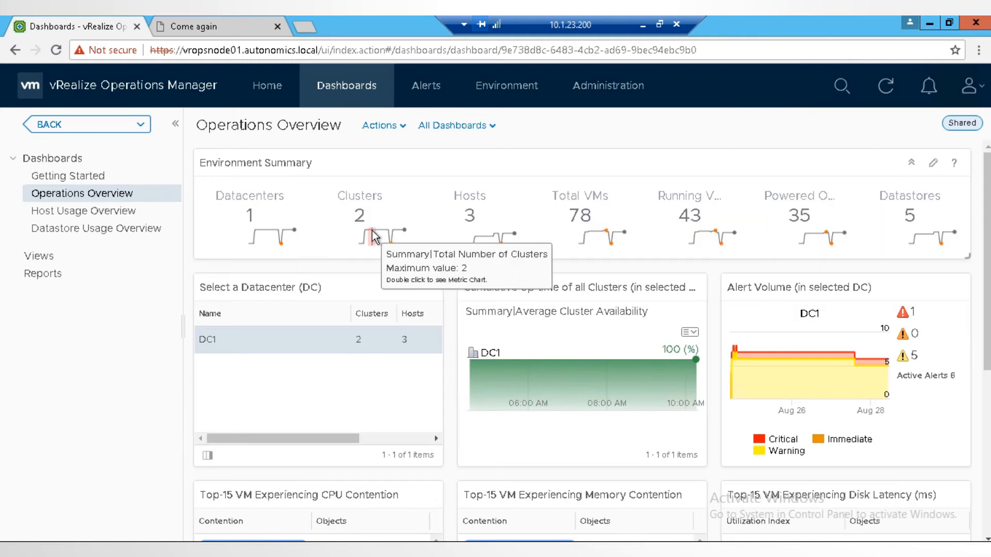
mouse_move(610, 233)
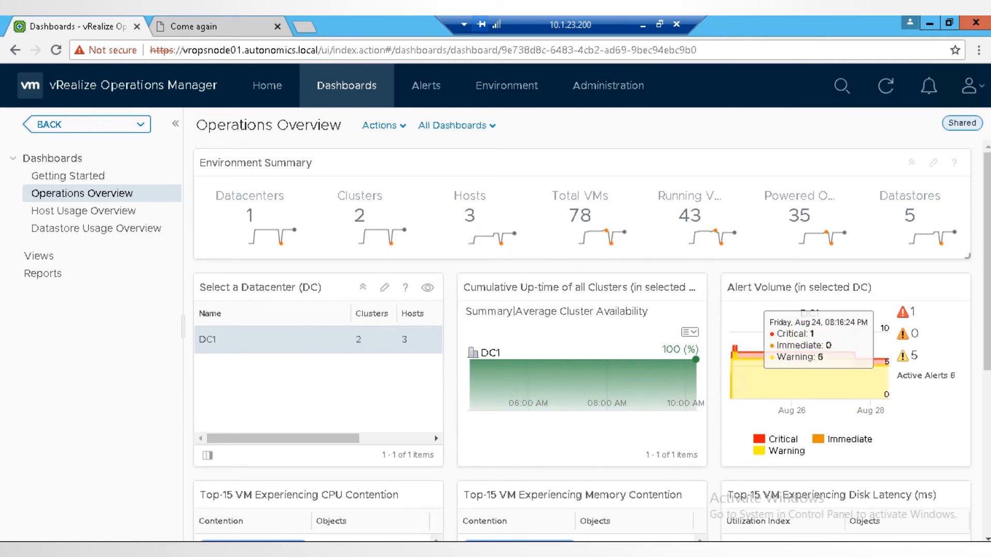
scroll(472, 212, down, 4)
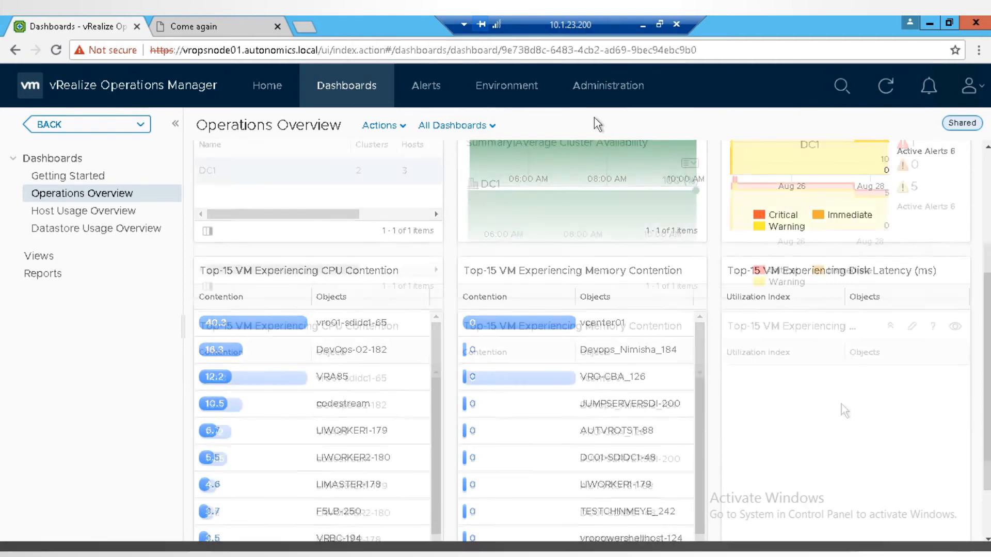
scroll(842, 410, up, 1)
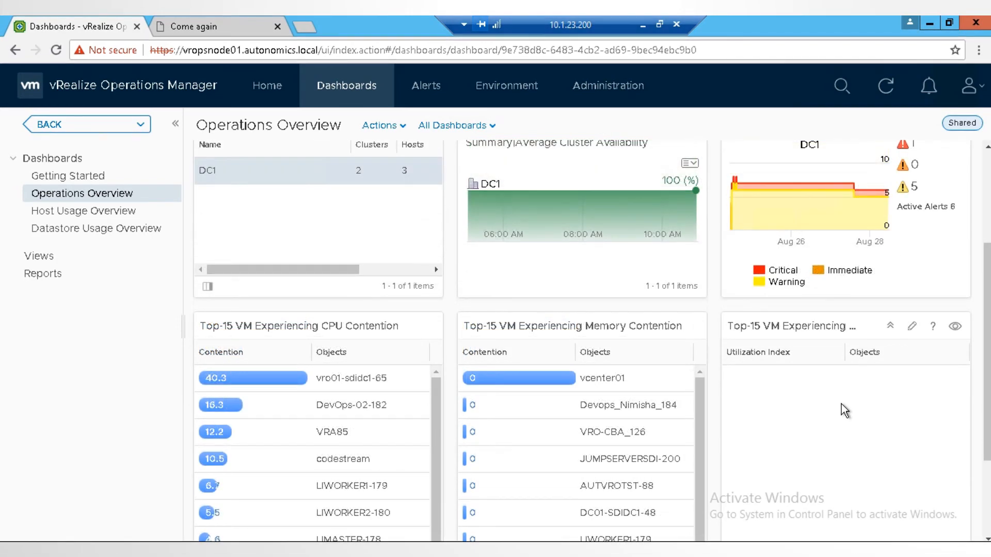
Step: Open the Outbound Settings page in the management section of the administration area
click(597, 83)
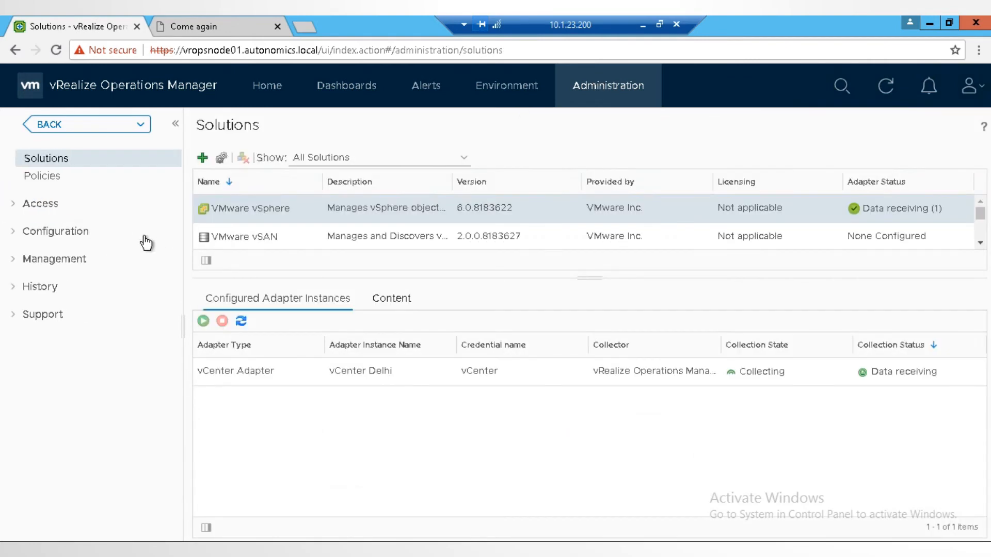
click(18, 264)
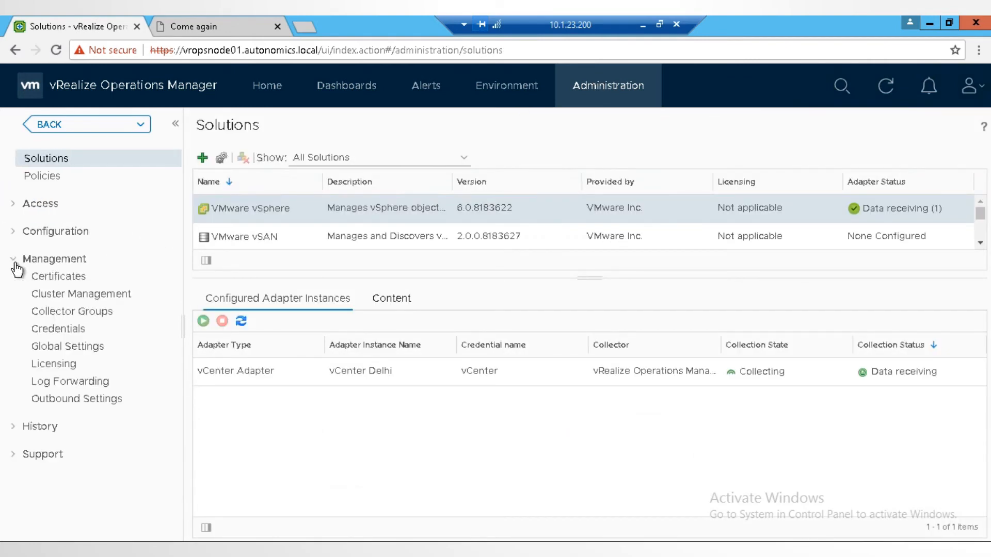
click(92, 402)
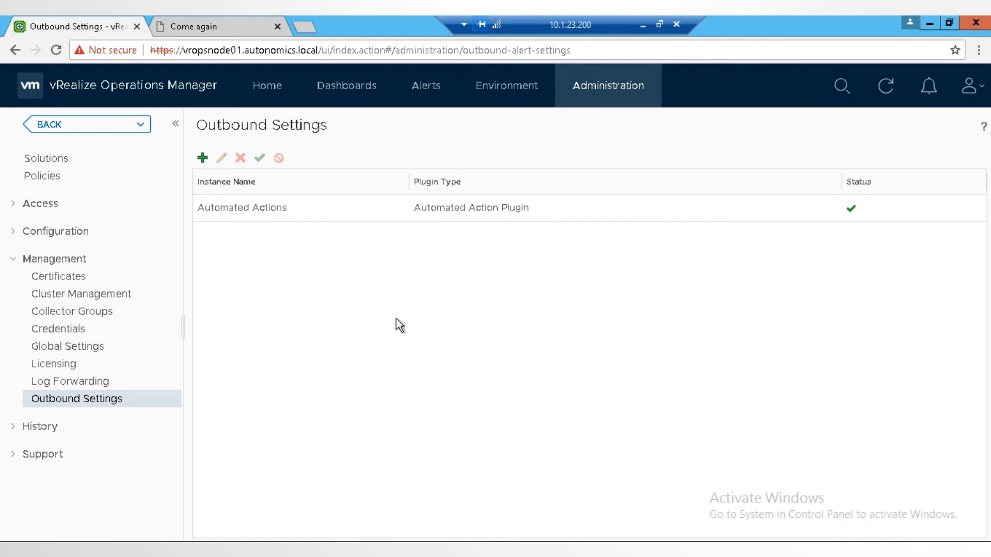
Step: Start a new outbound instance with the Rest Notification Plugin type and review its available content types
click(203, 157)
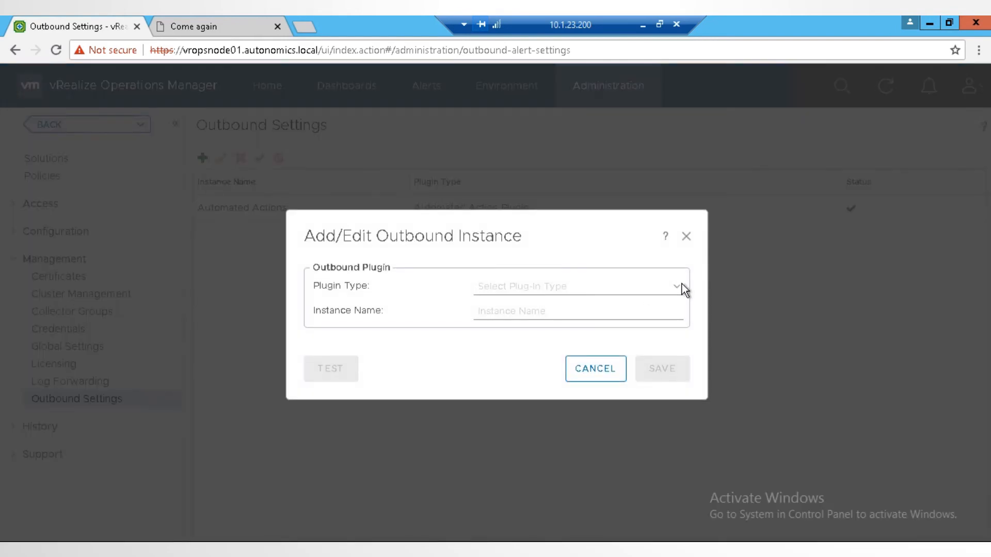
click(680, 287)
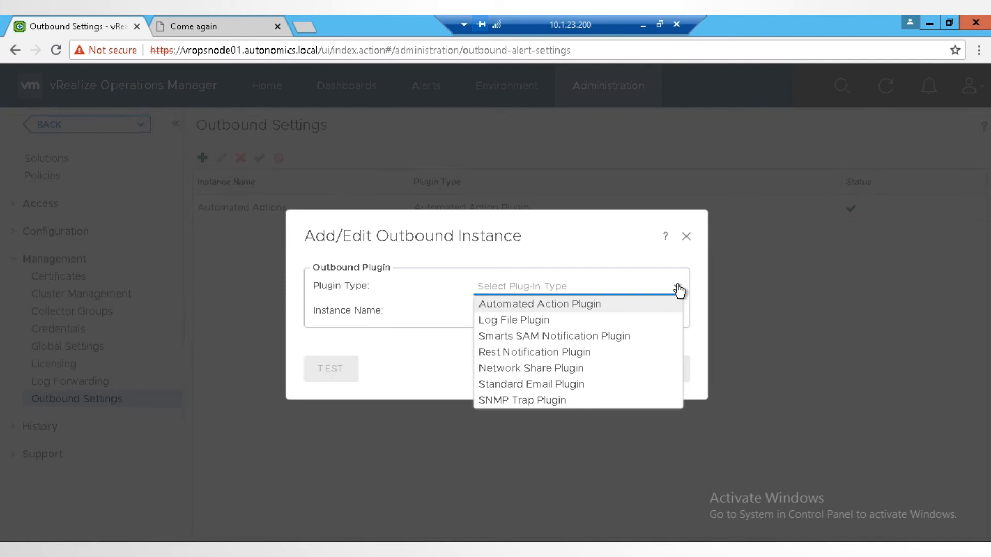
click(560, 355)
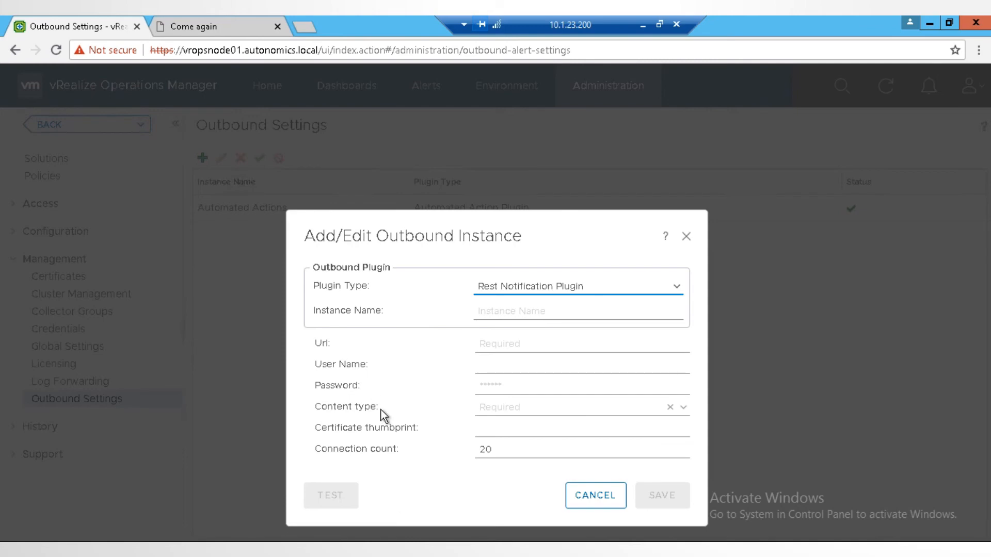
click(682, 409)
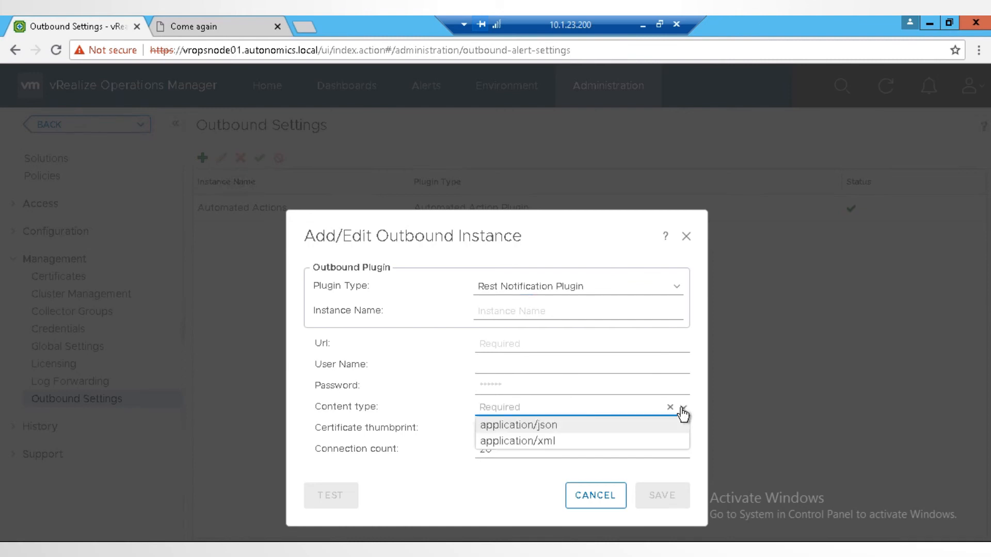
click(419, 432)
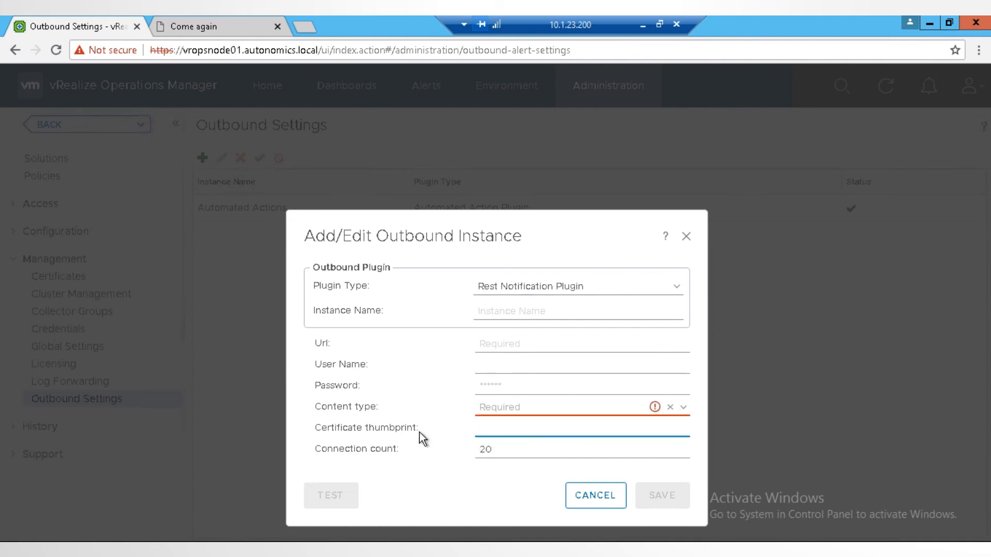